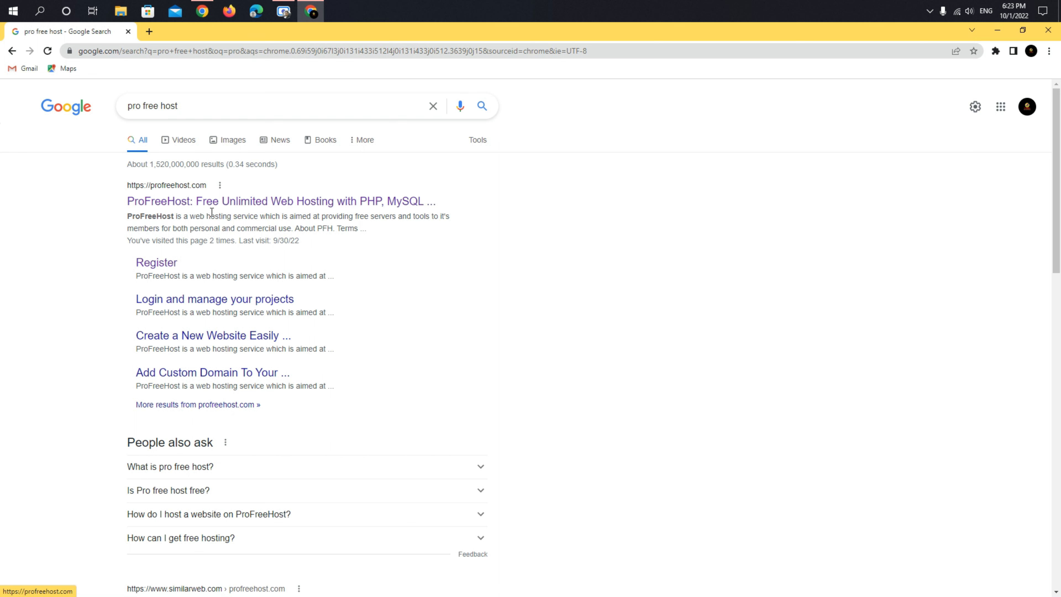
- Follow the ProFreeHost Google result and go to its free account sign-up page
left_click(192, 203)
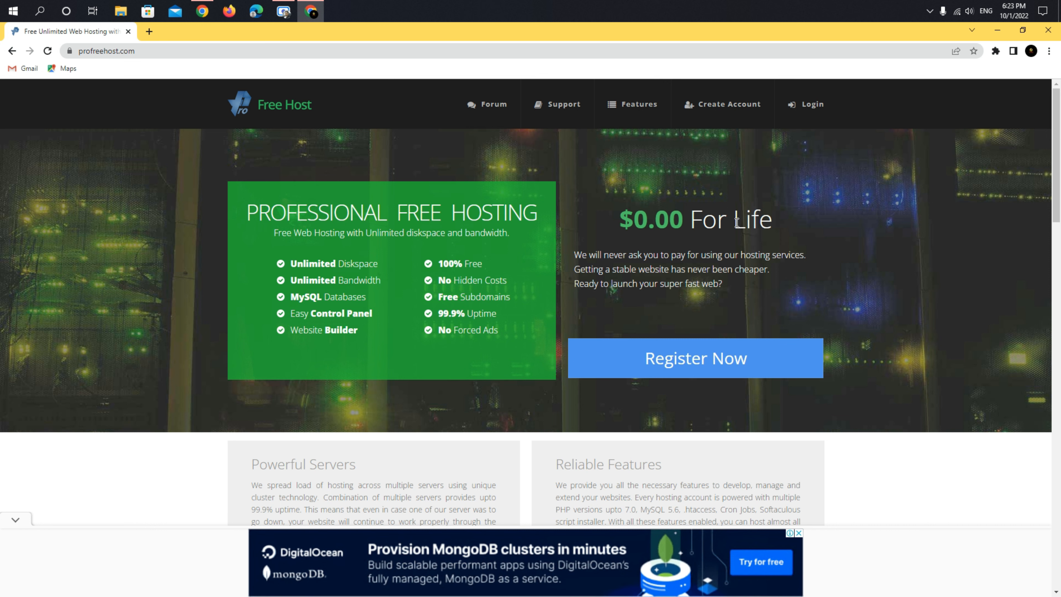
left_click(651, 360)
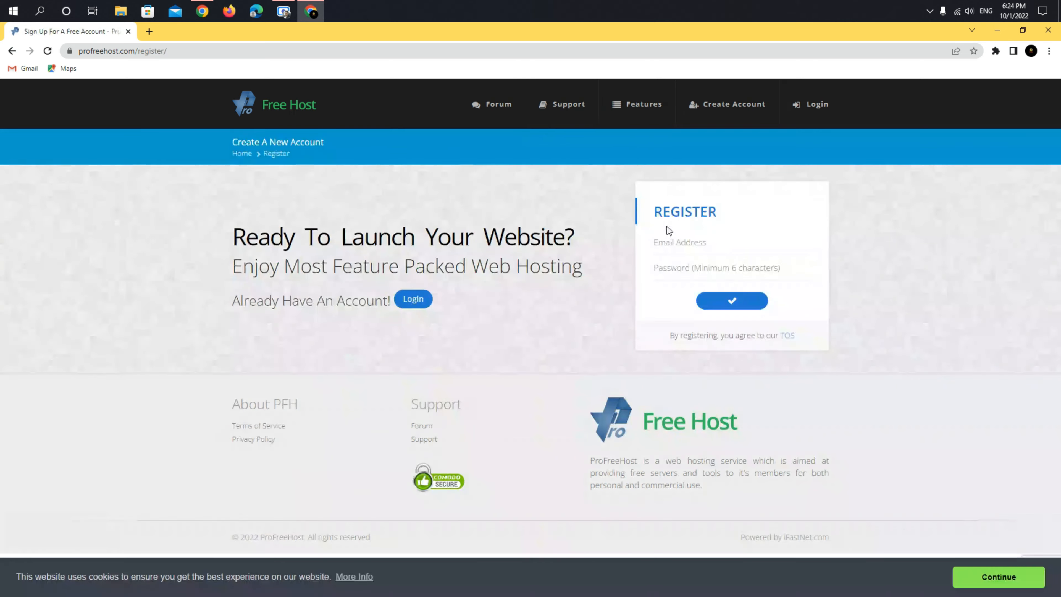
- Register a ProFreeHost account by entering an email address and password and submitting the form
left_click(662, 243)
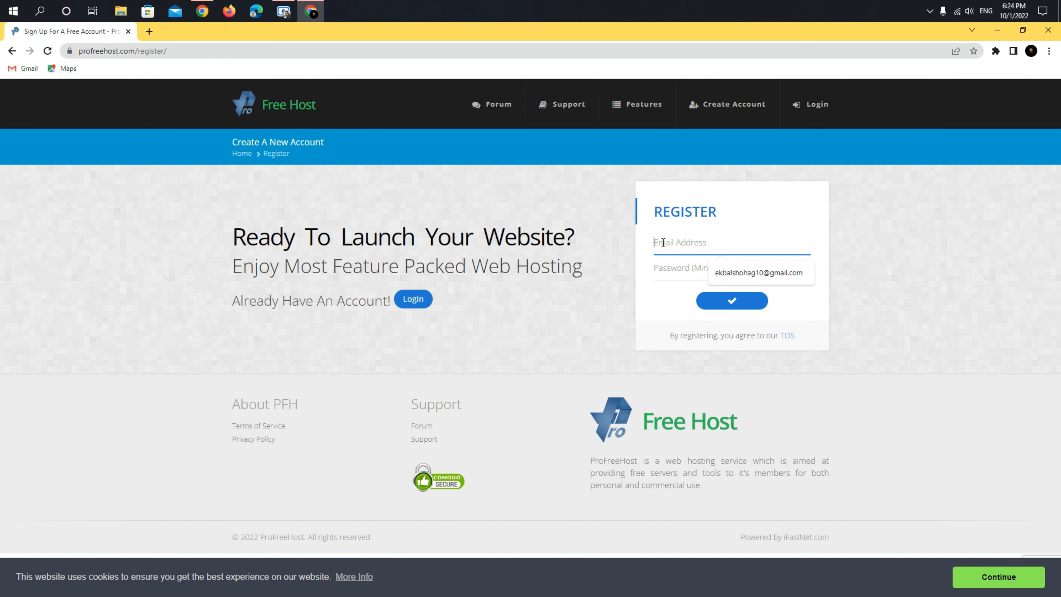
key("ctrl+v")
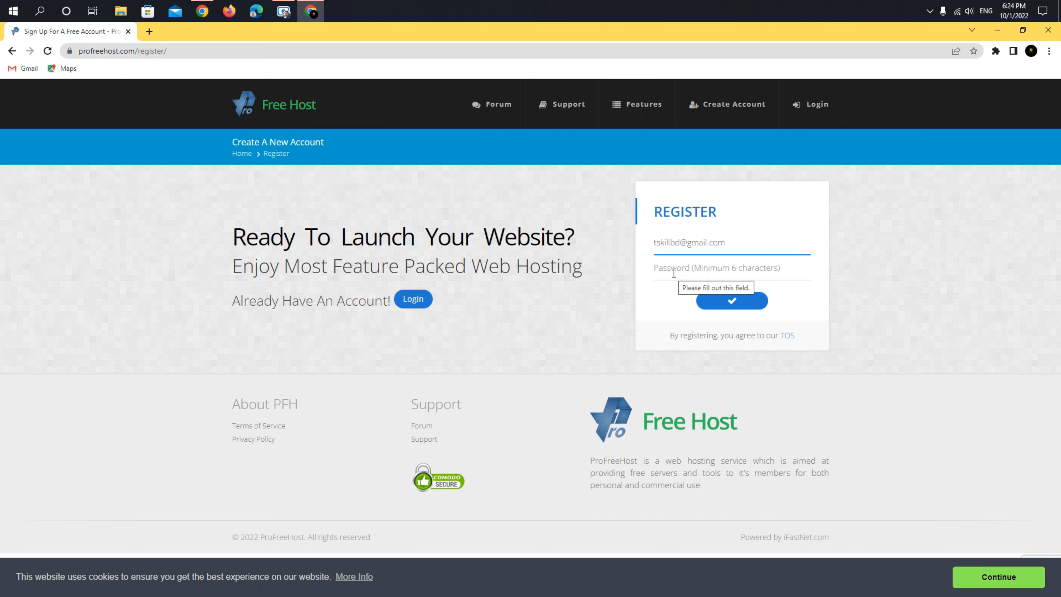
left_click(674, 272)
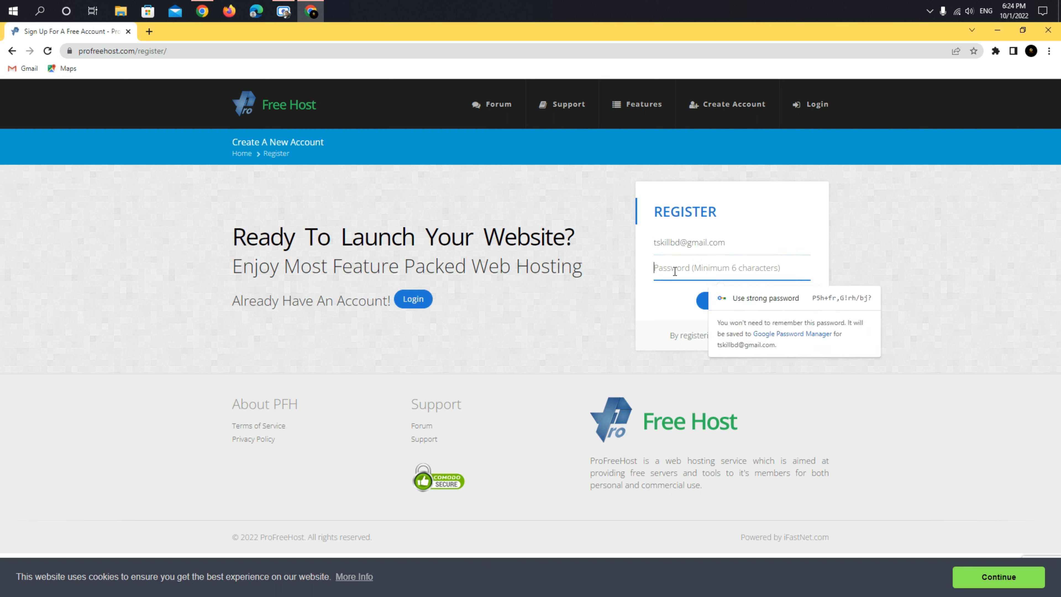
type("*****")
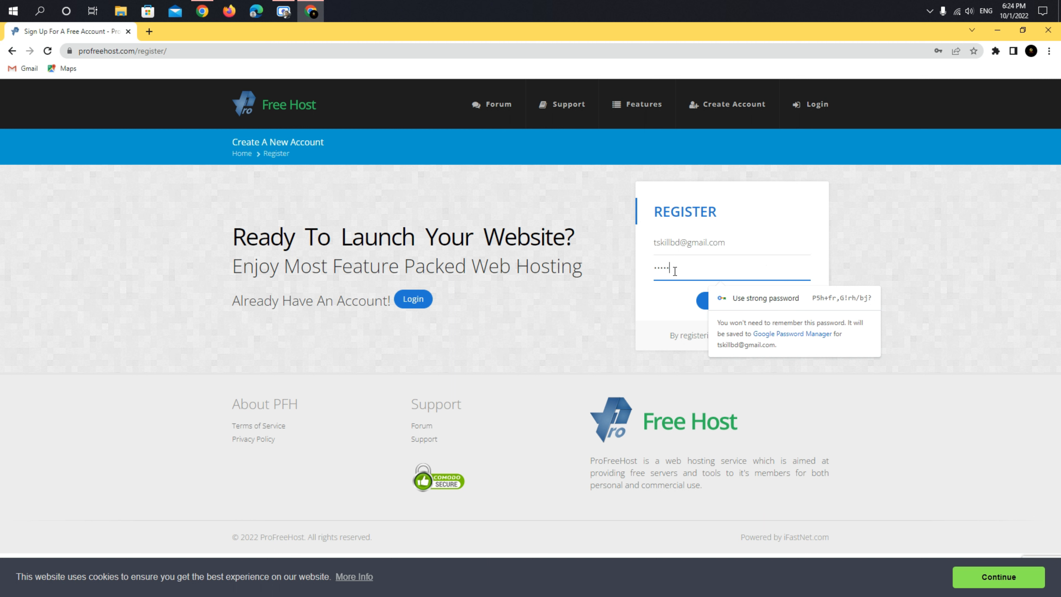
type("*")
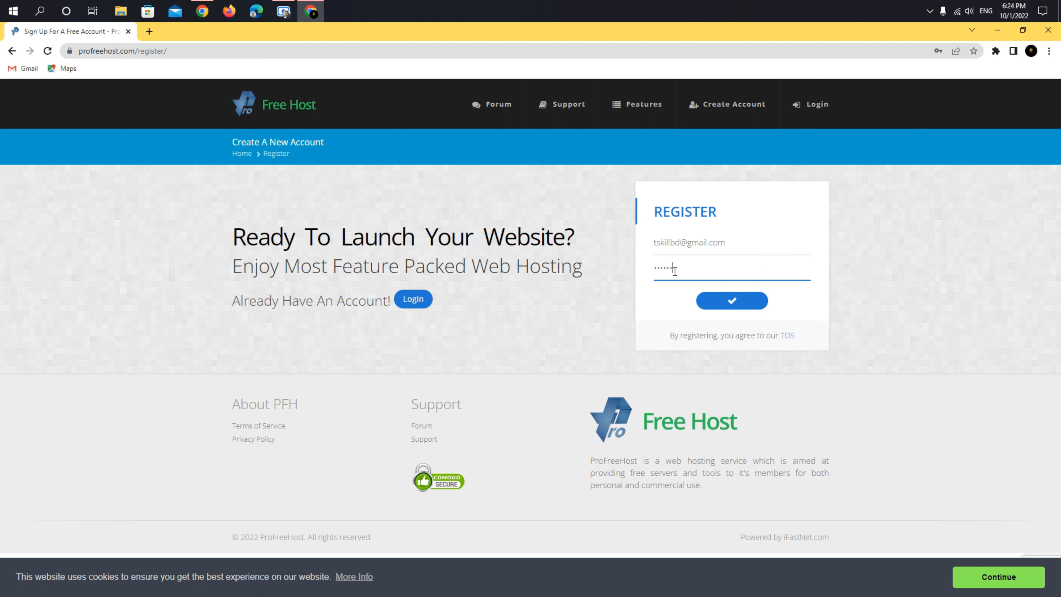
left_click(724, 307)
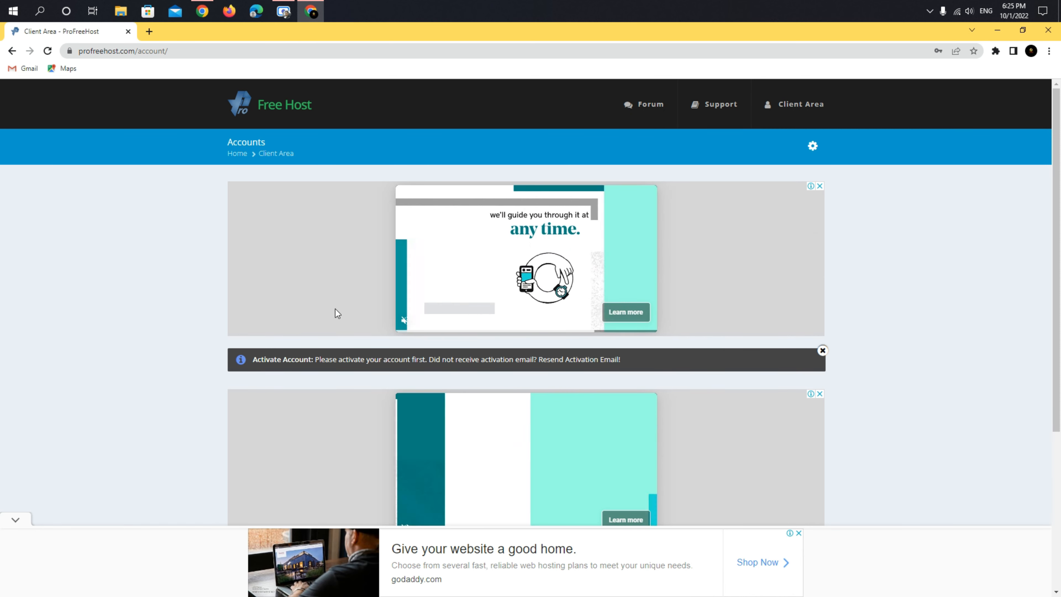
- Open Gmail in a new tab and follow the link in the ProFreeHost Account Activation email
left_click(148, 32)
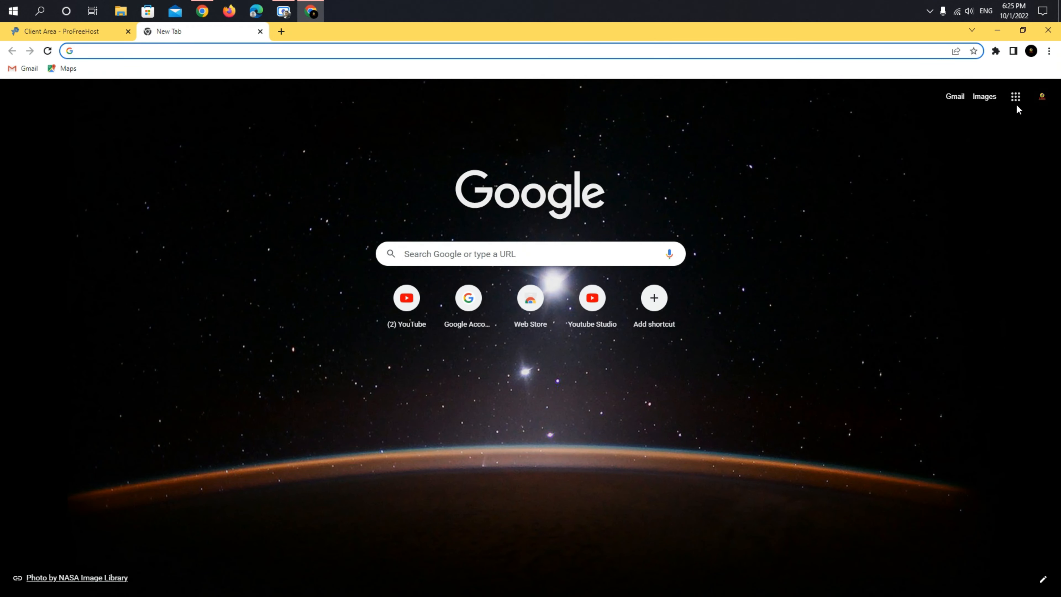
left_click(1016, 96)
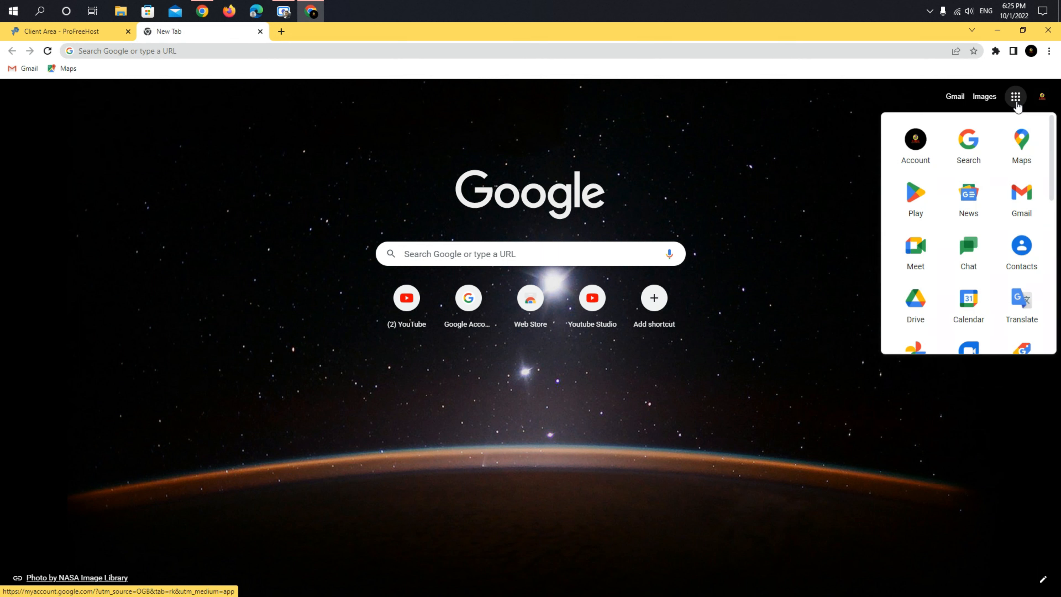
left_click(1022, 201)
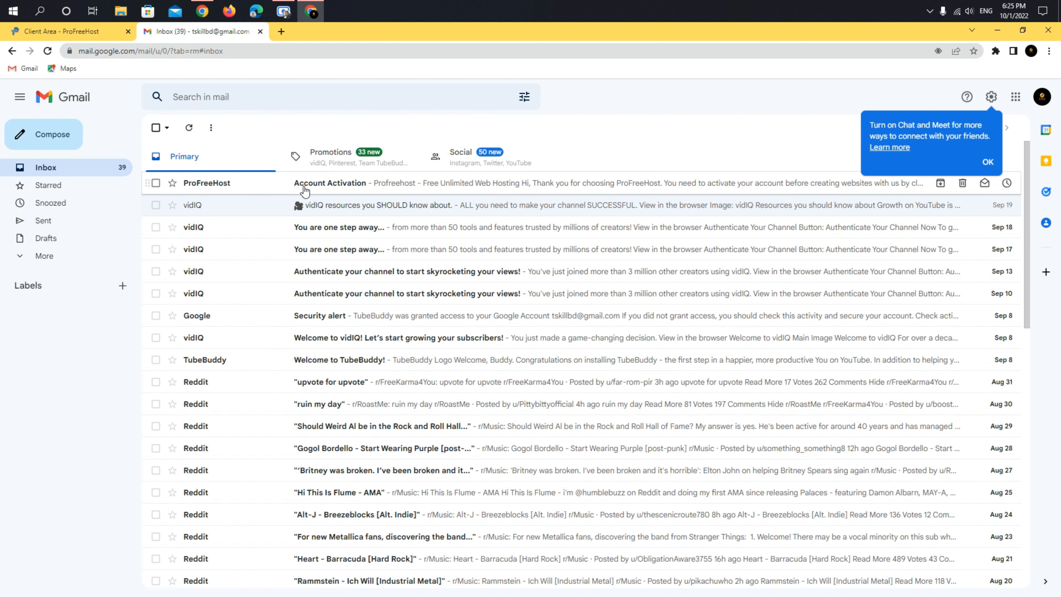
left_click(332, 186)
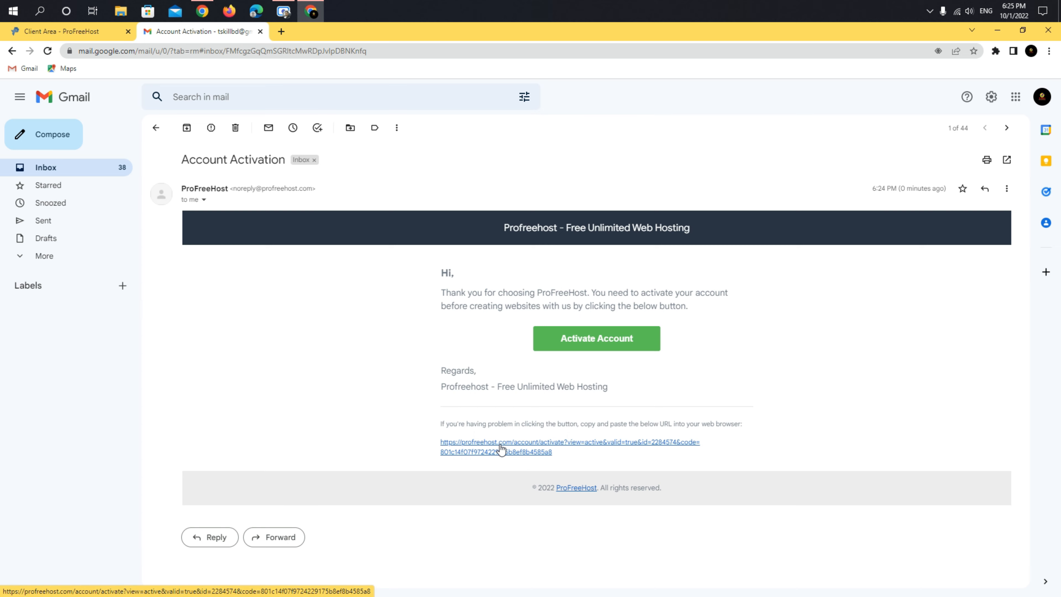
left_click(501, 449)
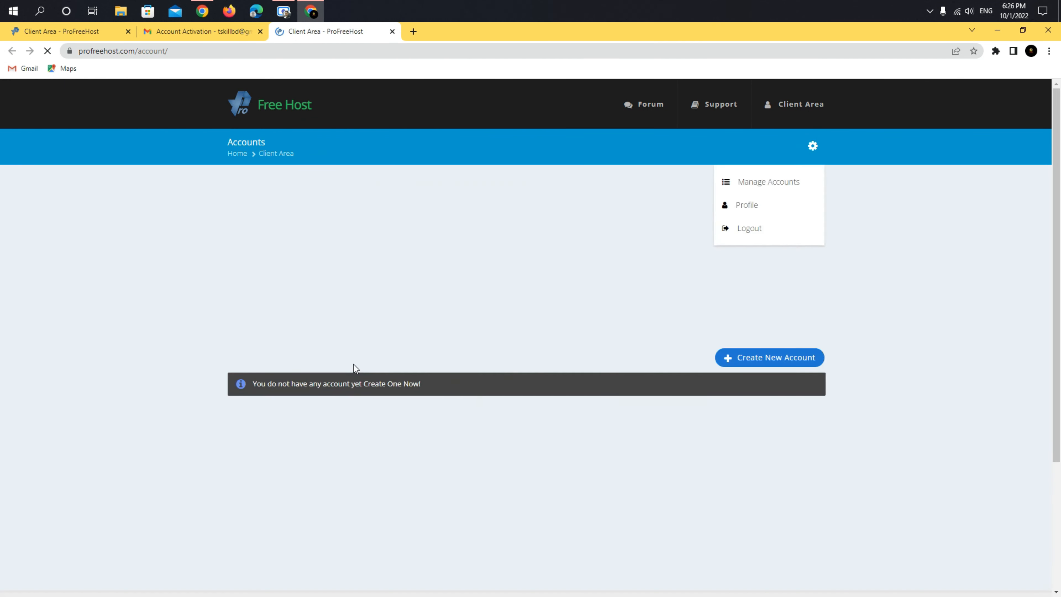
- Create the free hosting account webking on unaux.com and open its management page
left_click(769, 358)
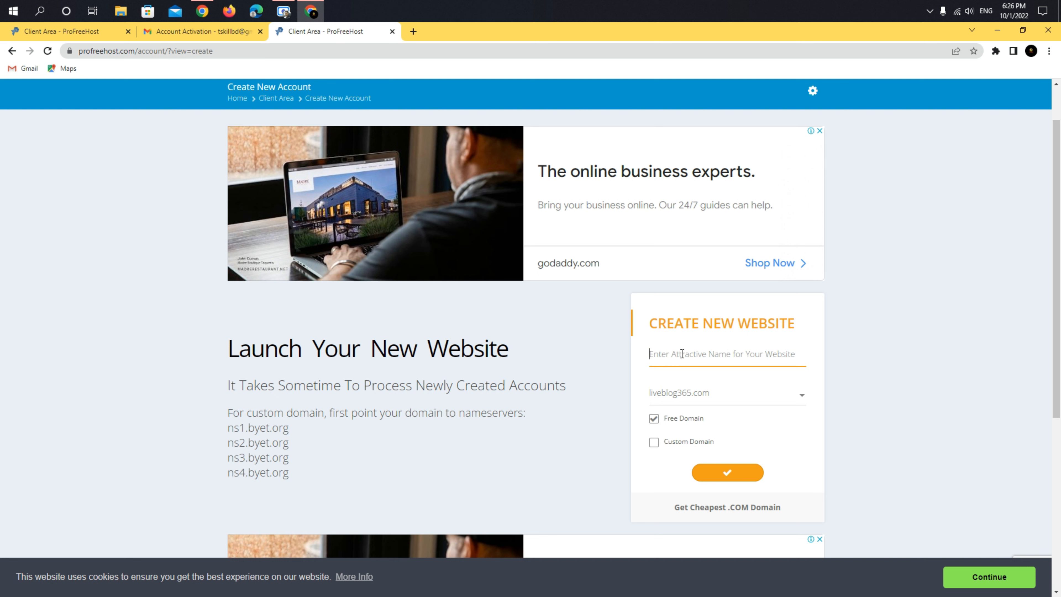
type("web")
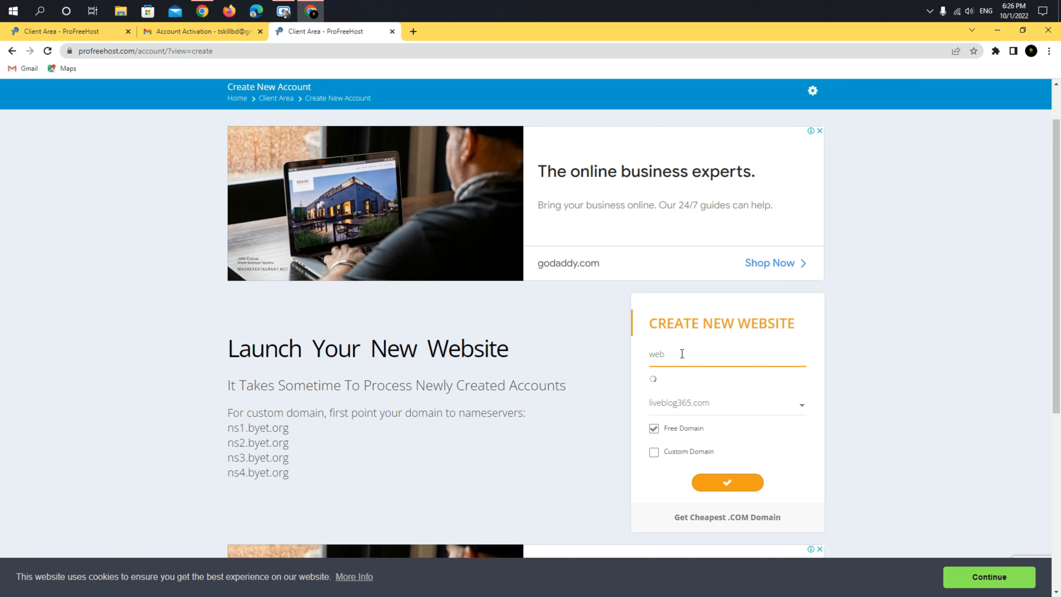
type("king")
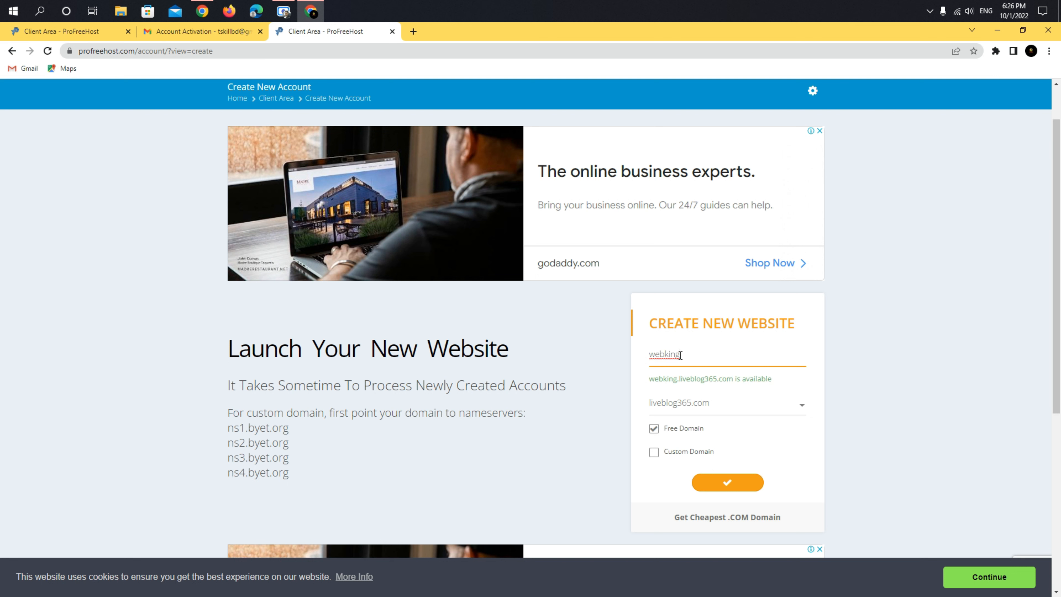
left_click(711, 403)
left_click(666, 444)
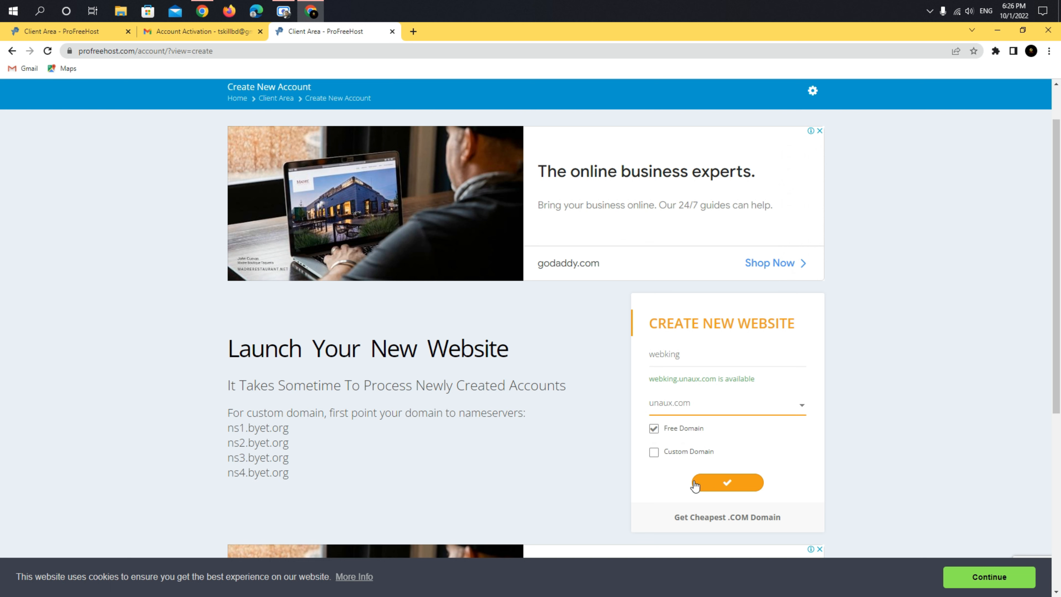
left_click(728, 485)
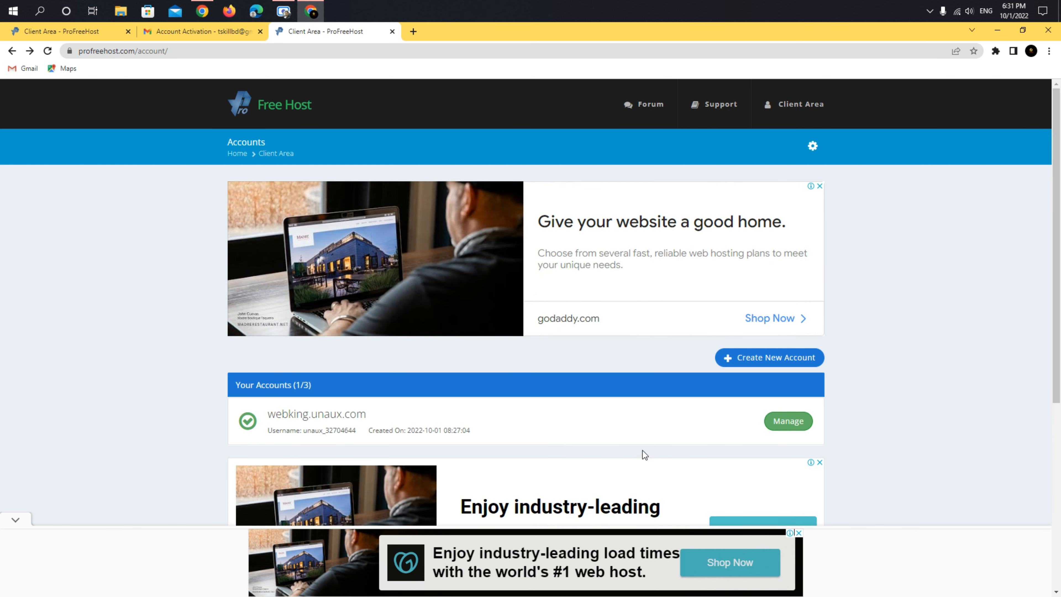
left_click(788, 422)
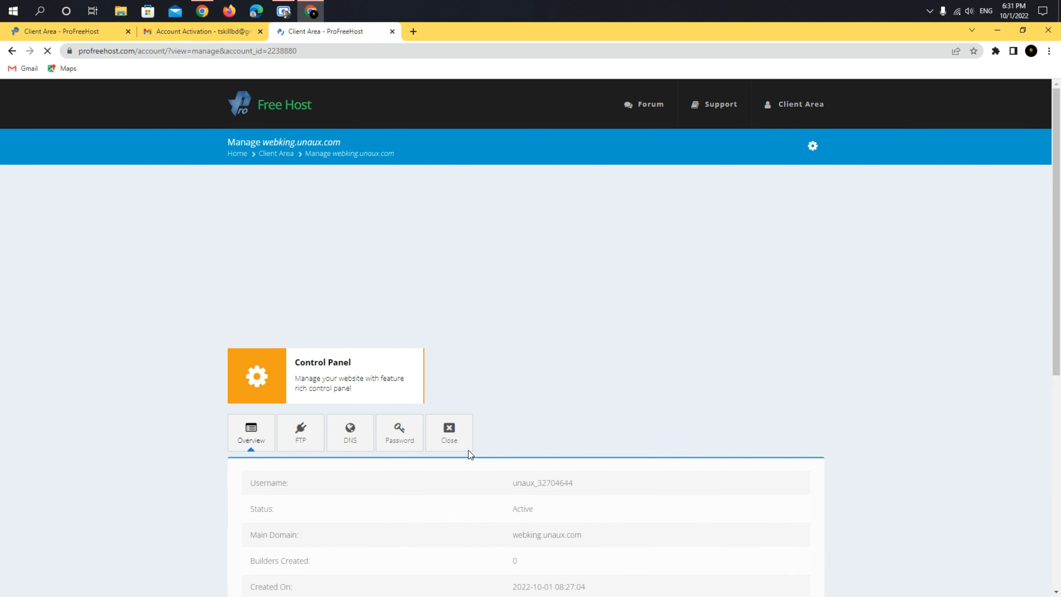
- Review the FTP details with the password revealed, then the nameserver and MX records
scroll(298, 339, "down", 1)
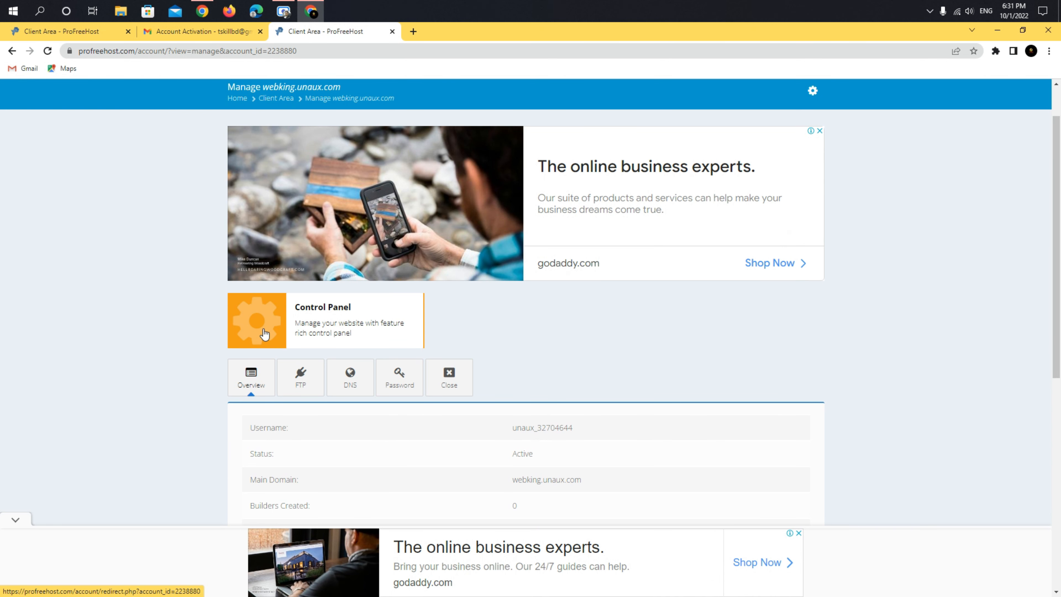
scroll(264, 335, "down", 2)
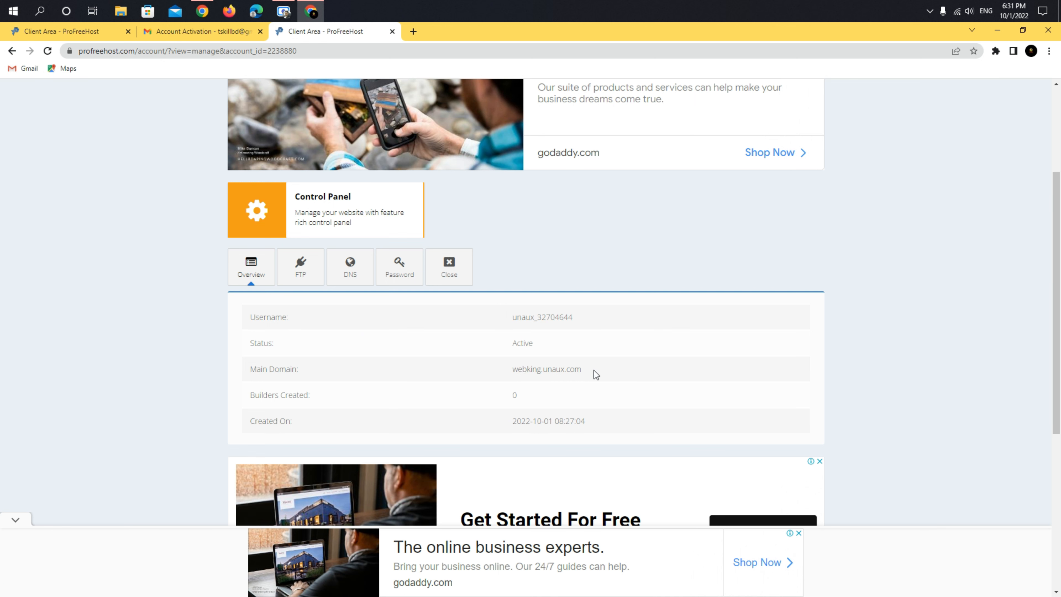
left_click(303, 276)
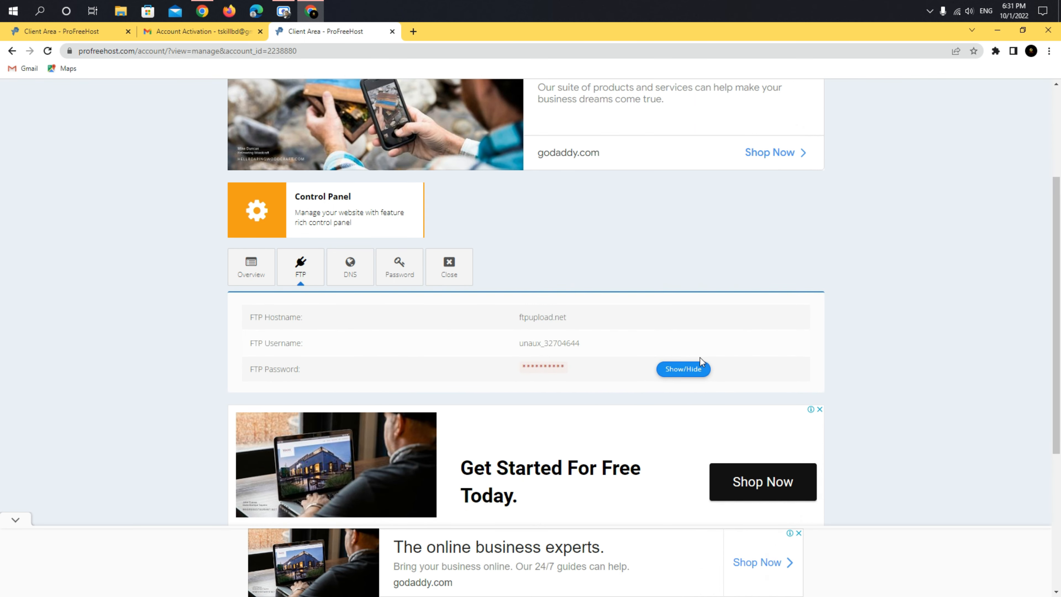
left_click(685, 372)
left_click(355, 279)
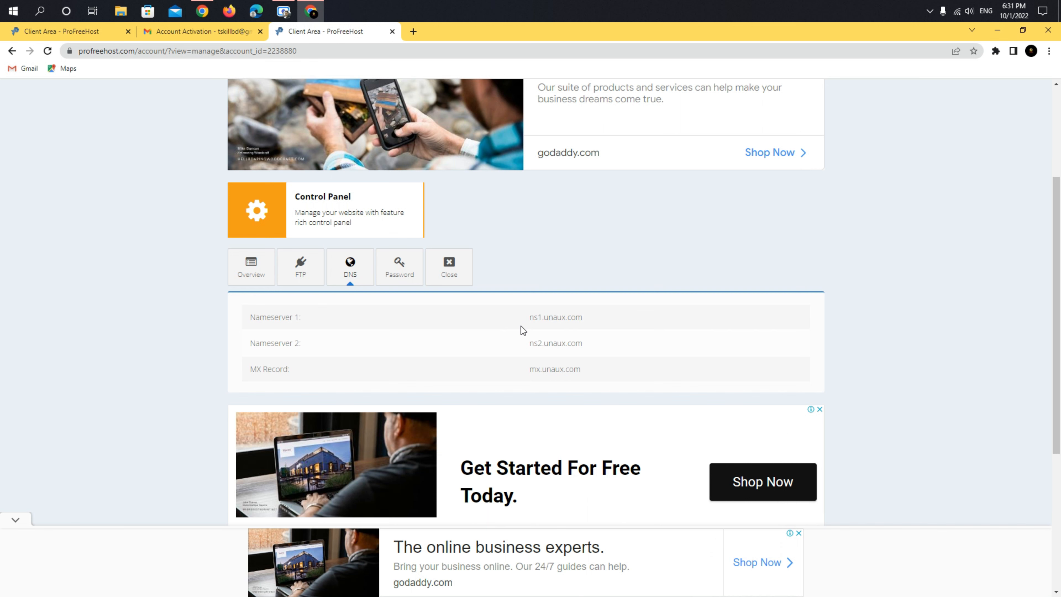
- Reveal the hosting account password and launch the control panel
left_click(396, 279)
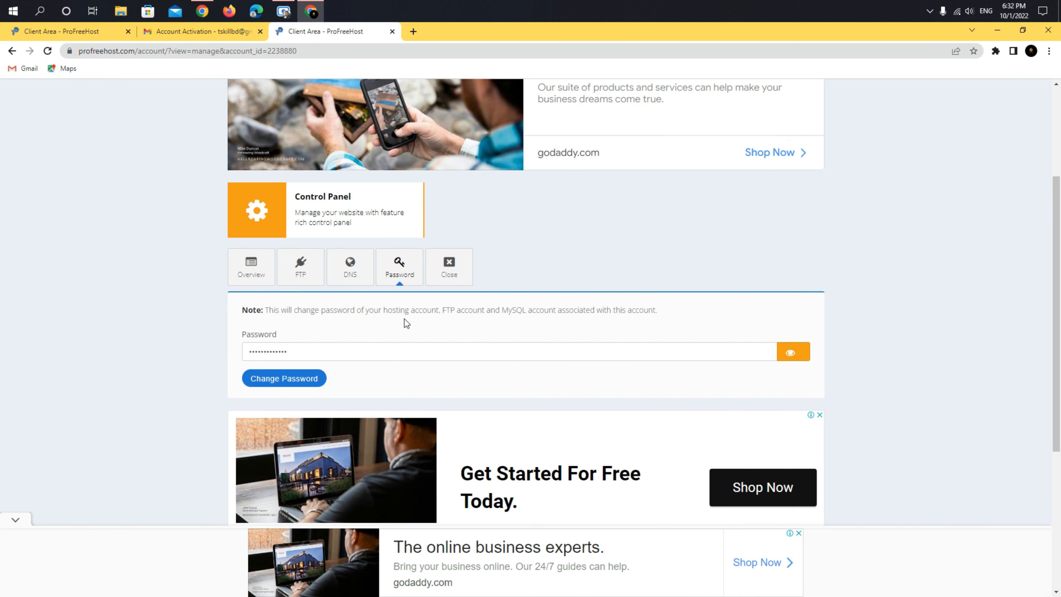
left_click(790, 352)
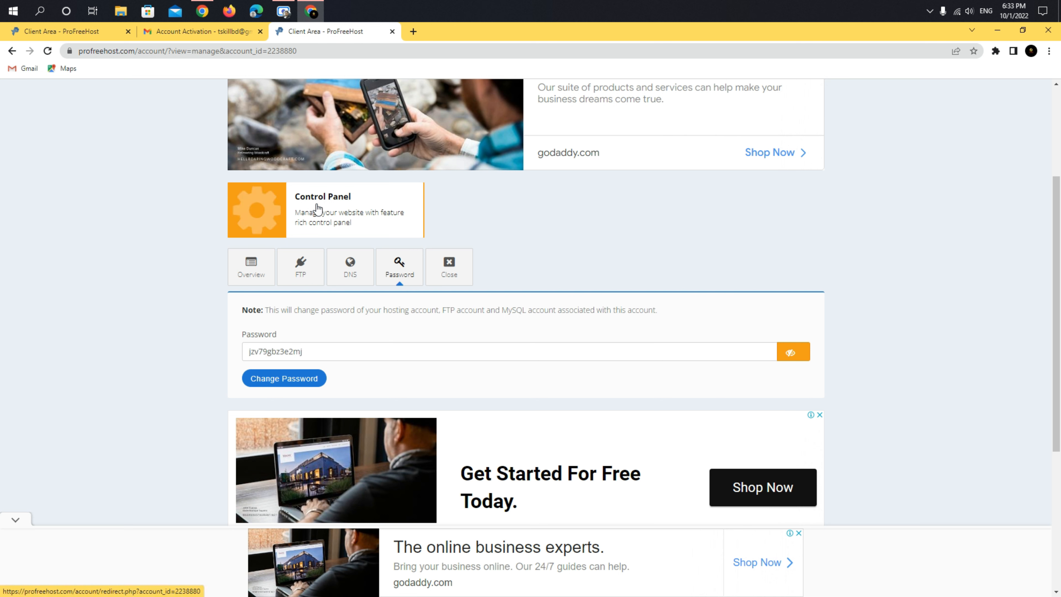
left_click(259, 215)
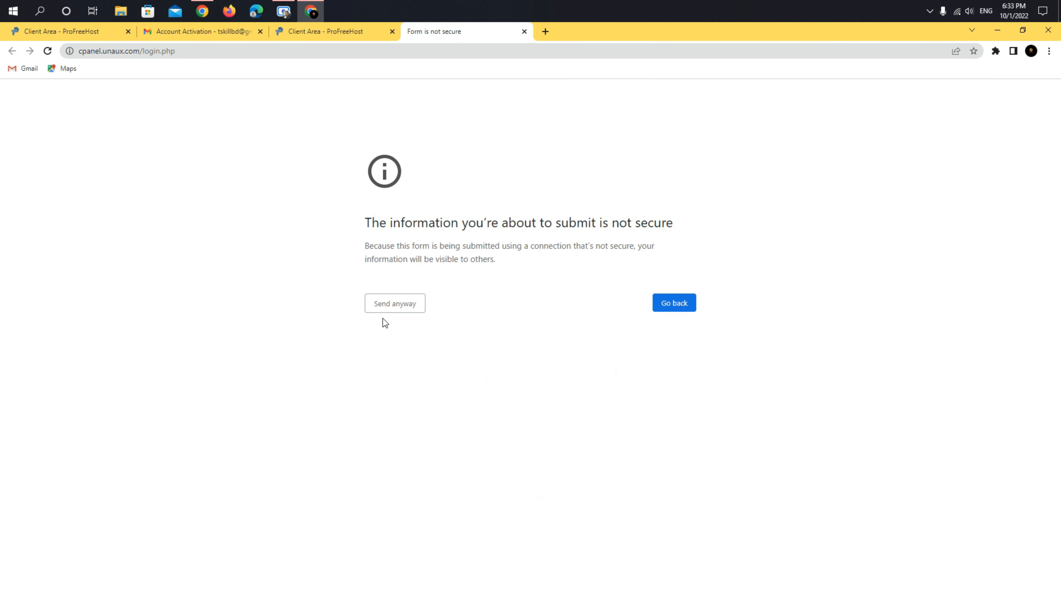
- Send the login anyway past the warning and scroll the VistaPanel dashboard to Software
left_click(396, 304)
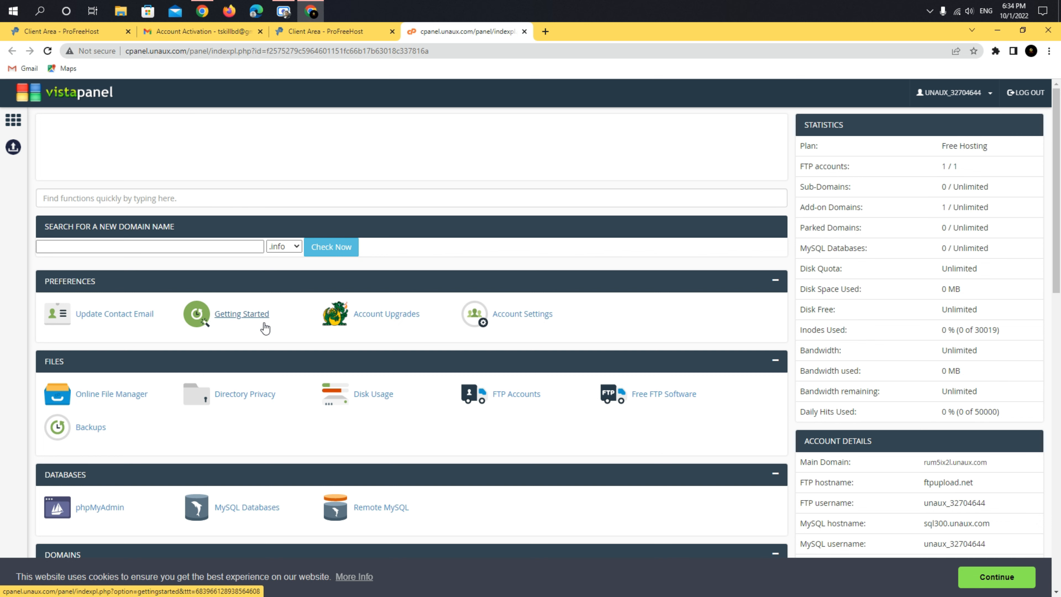
scroll(264, 329, "down", 6)
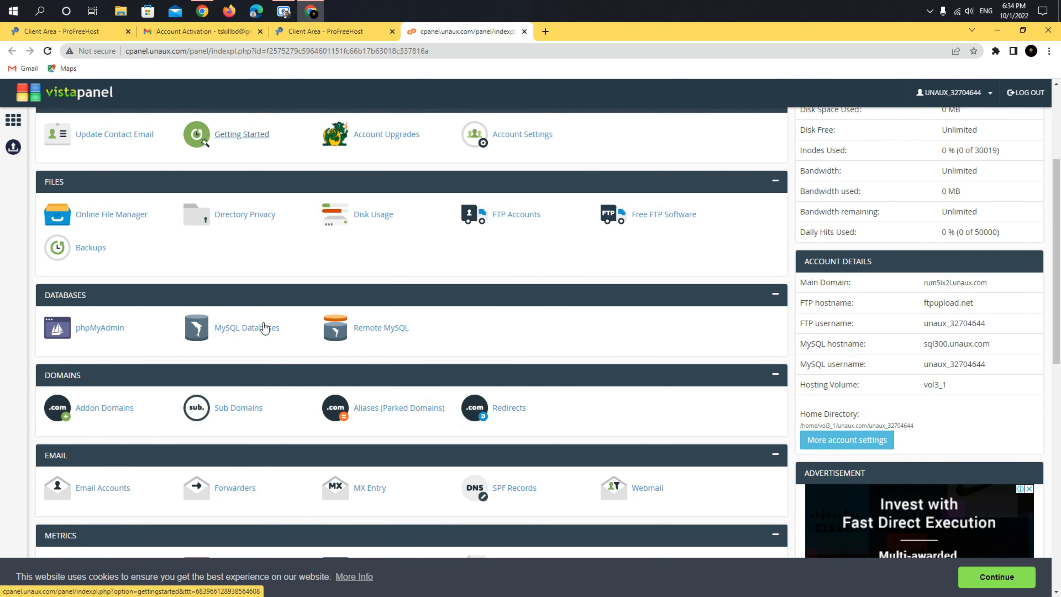
scroll(176, 396, "down", 3)
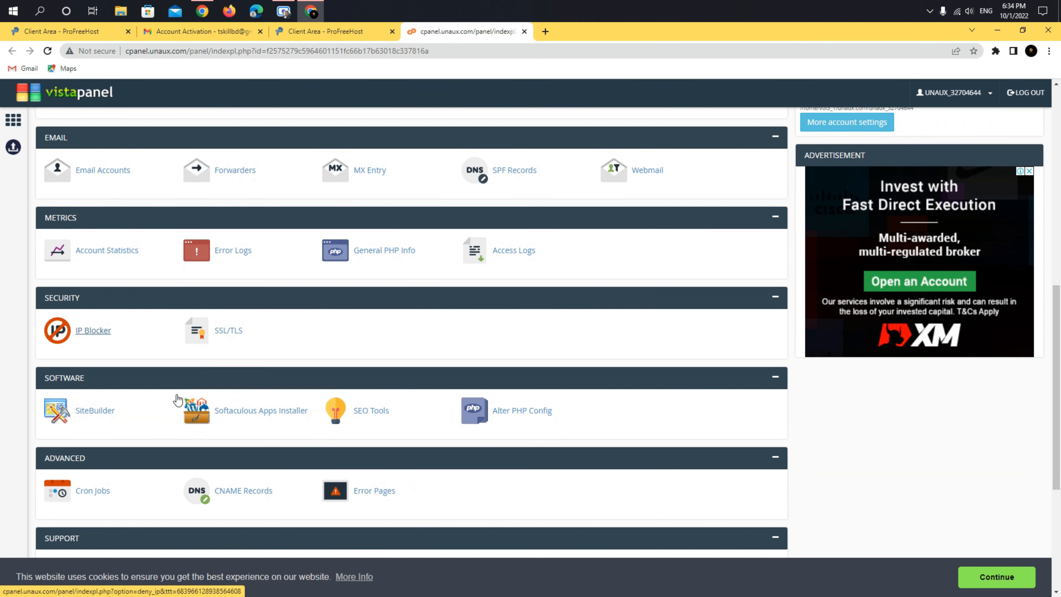
left_click(244, 414)
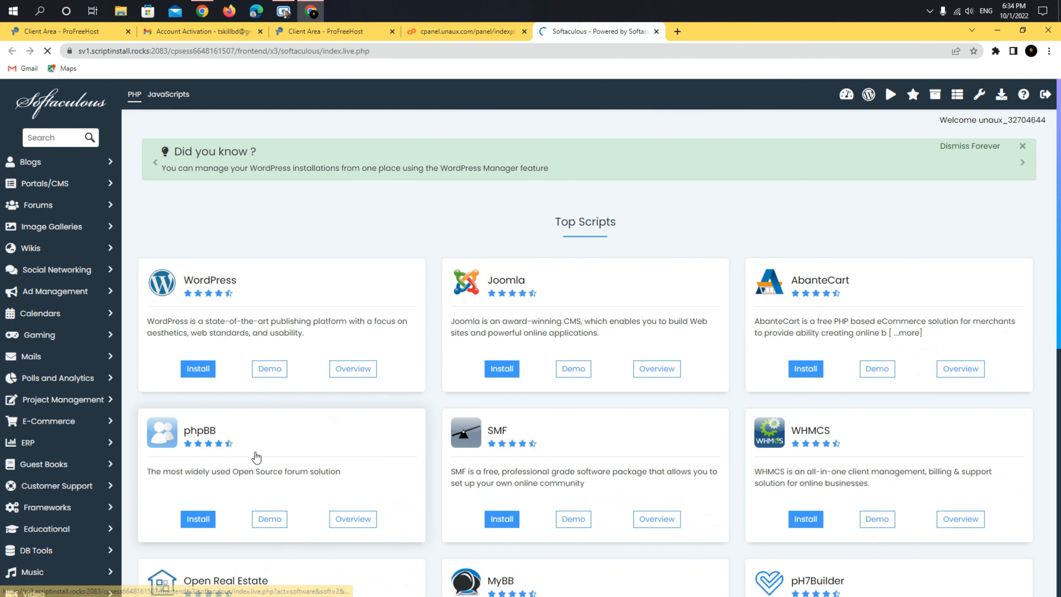
left_click(198, 370)
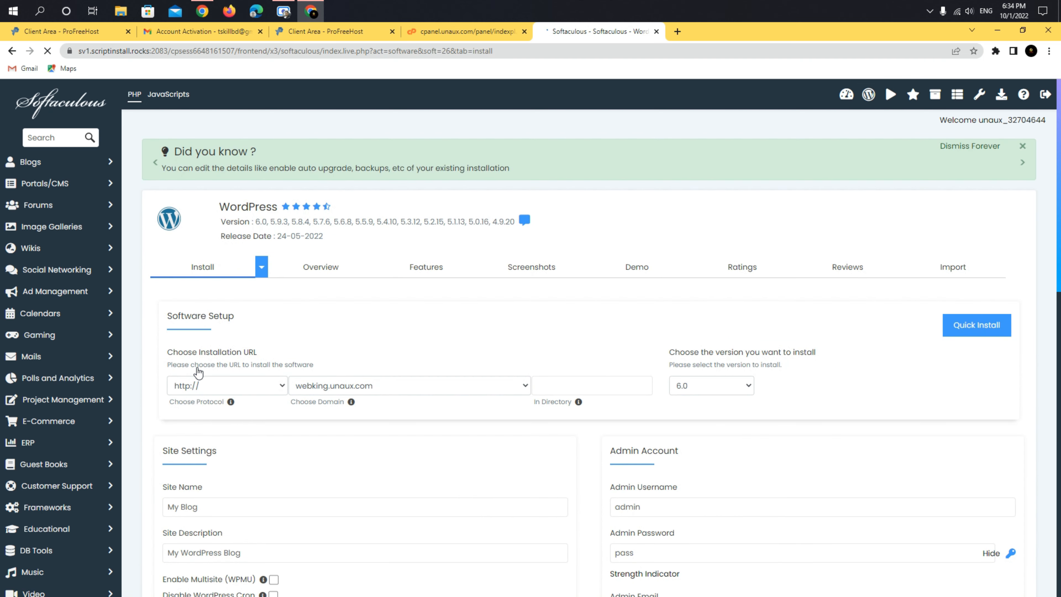
left_click(209, 385)
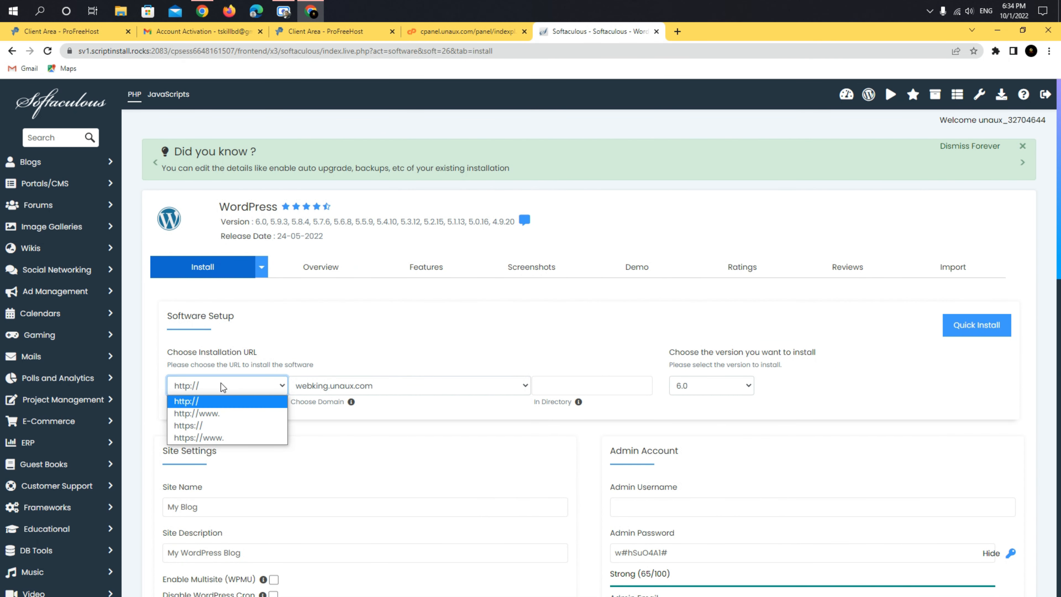
left_click(213, 413)
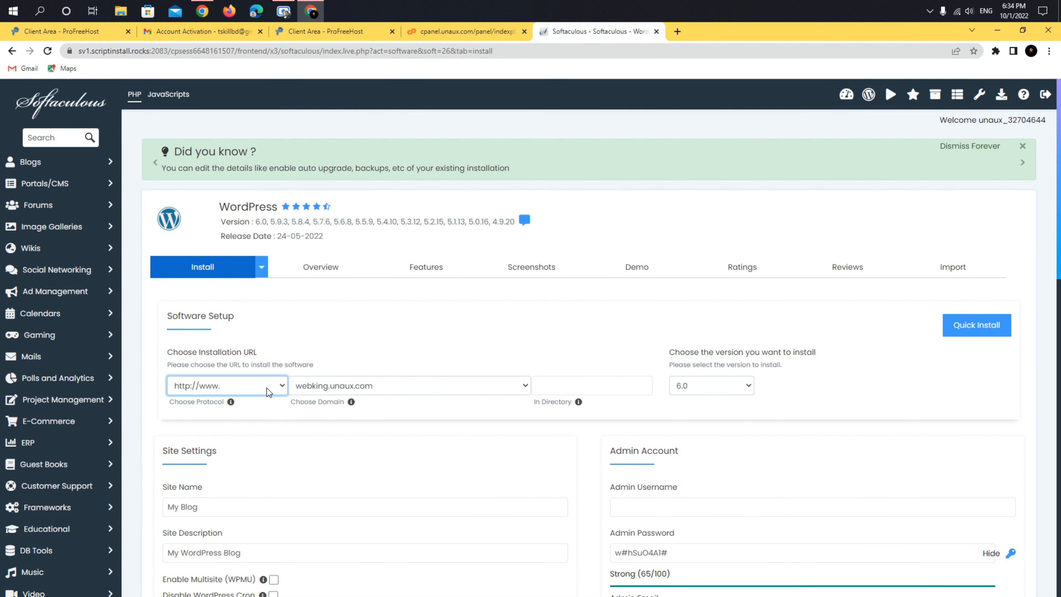
left_click(534, 392)
scroll(531, 395, "down", 3)
left_click(666, 395)
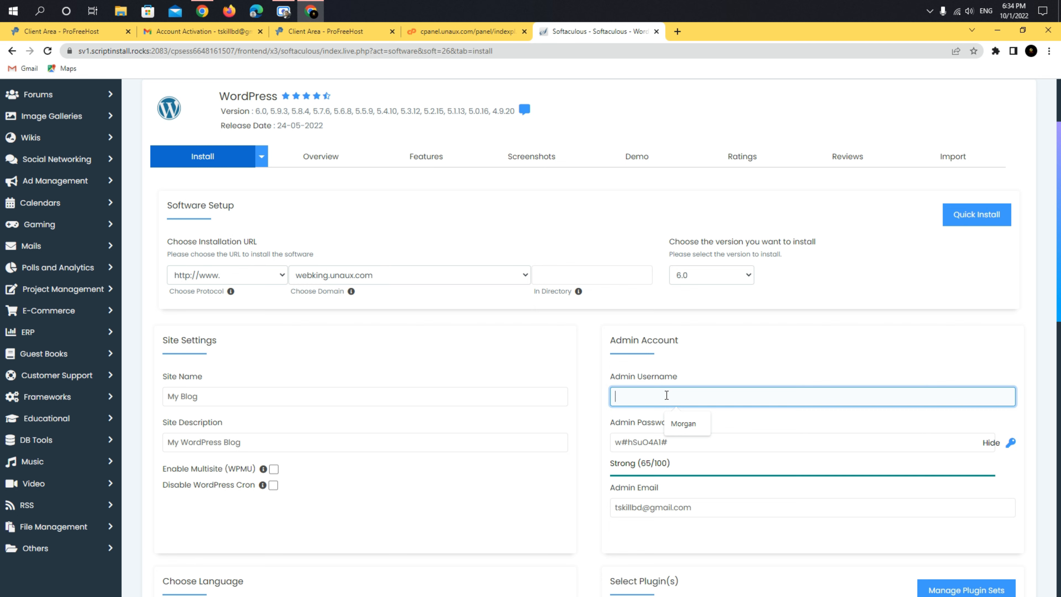
type("web")
scroll(666, 395, "down", 1)
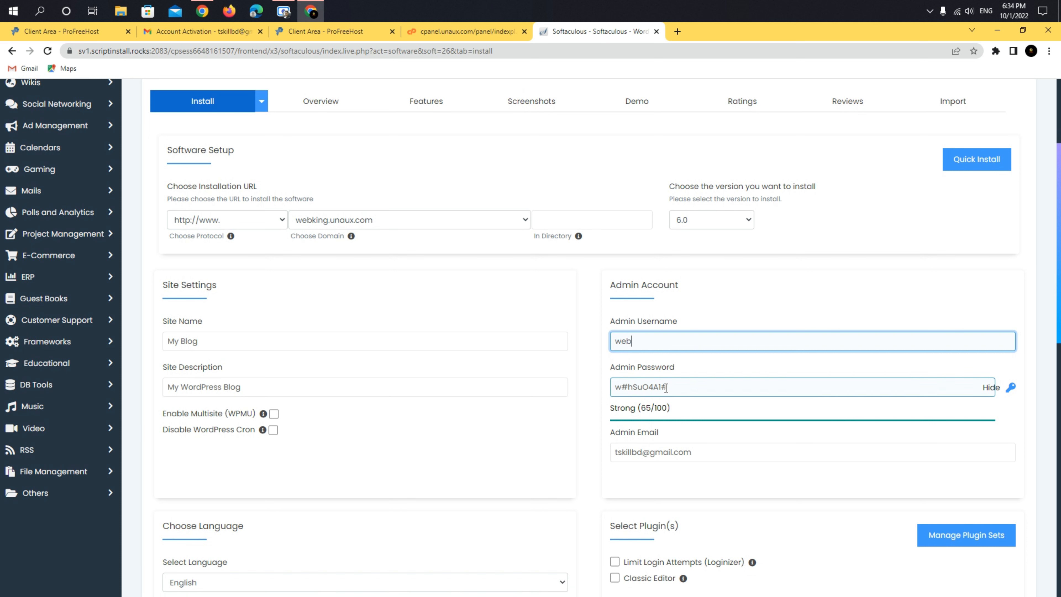
left_click_drag(679, 391, 608, 392)
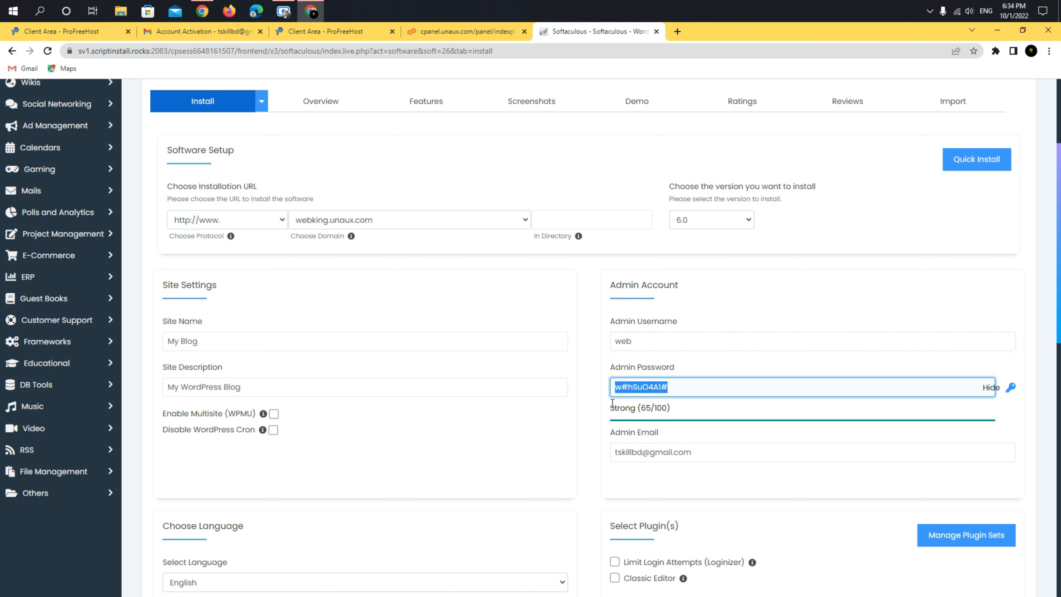
key("BackSpace")
type("12")
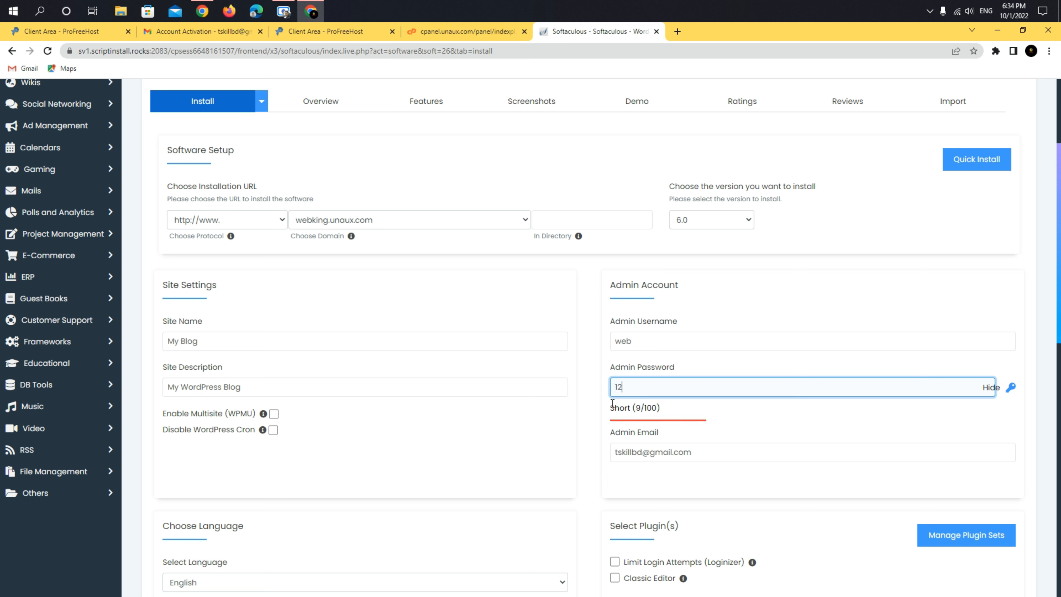
type("3456")
left_click(645, 452)
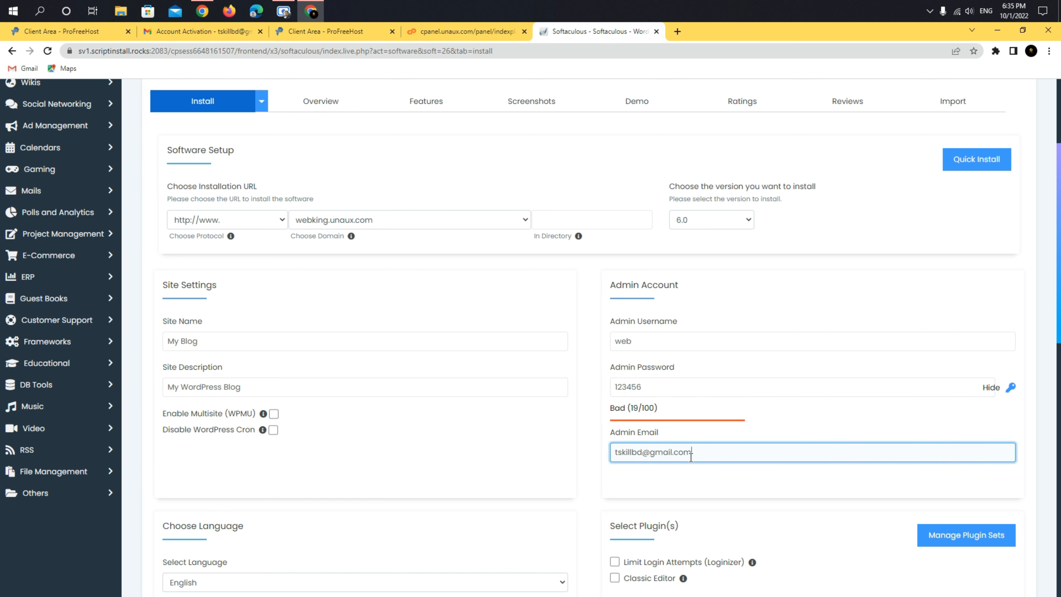
scroll(676, 477, "down", 8)
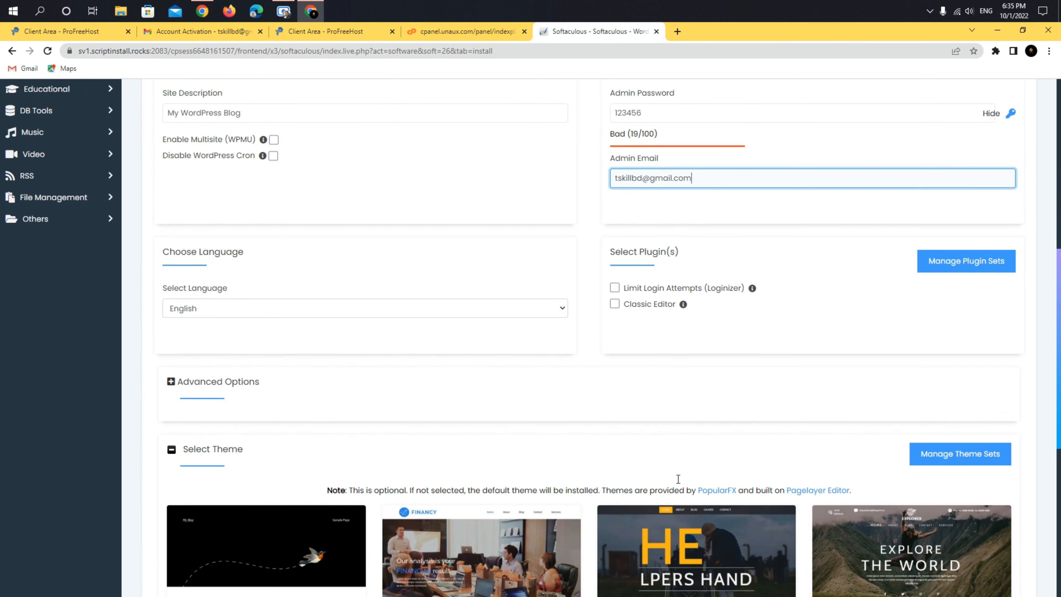
scroll(679, 480, "down", 10)
left_click(585, 422)
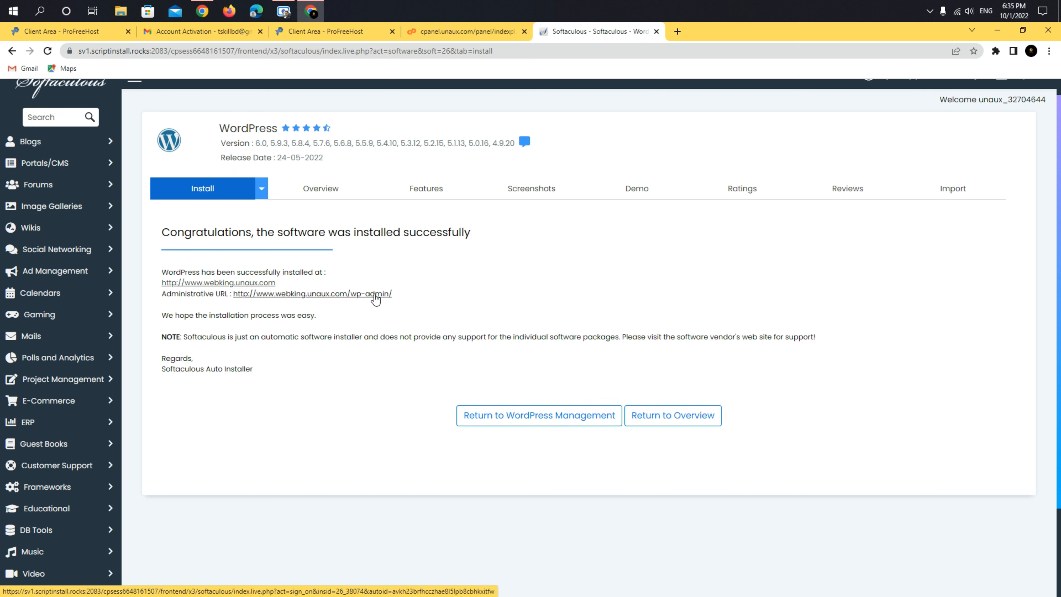
- Open the installed site in a new tab and look over the Hello world! blog
right_click(232, 286)
left_click(250, 293)
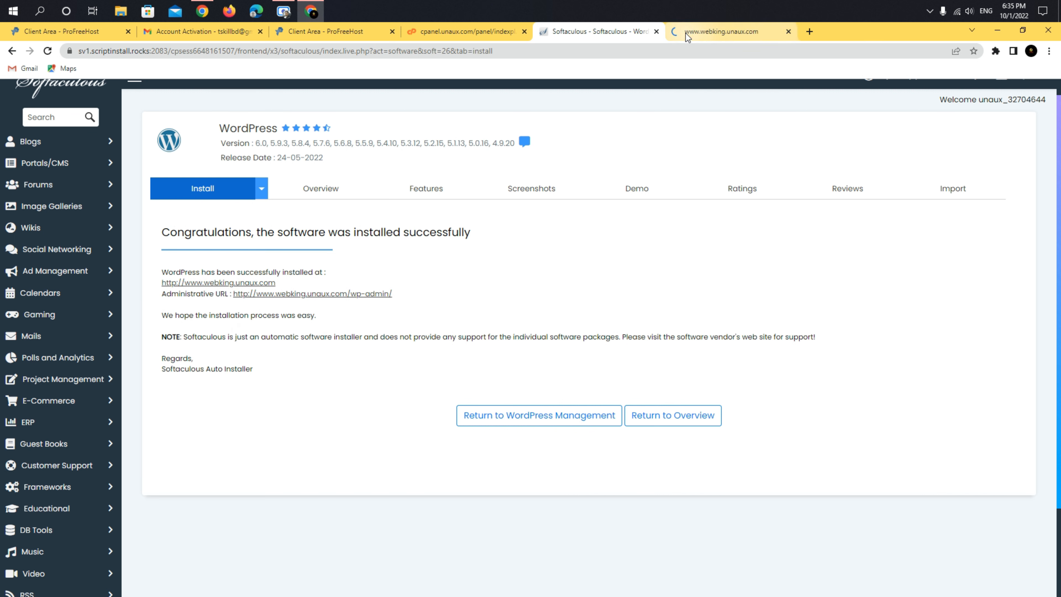
left_click(685, 31)
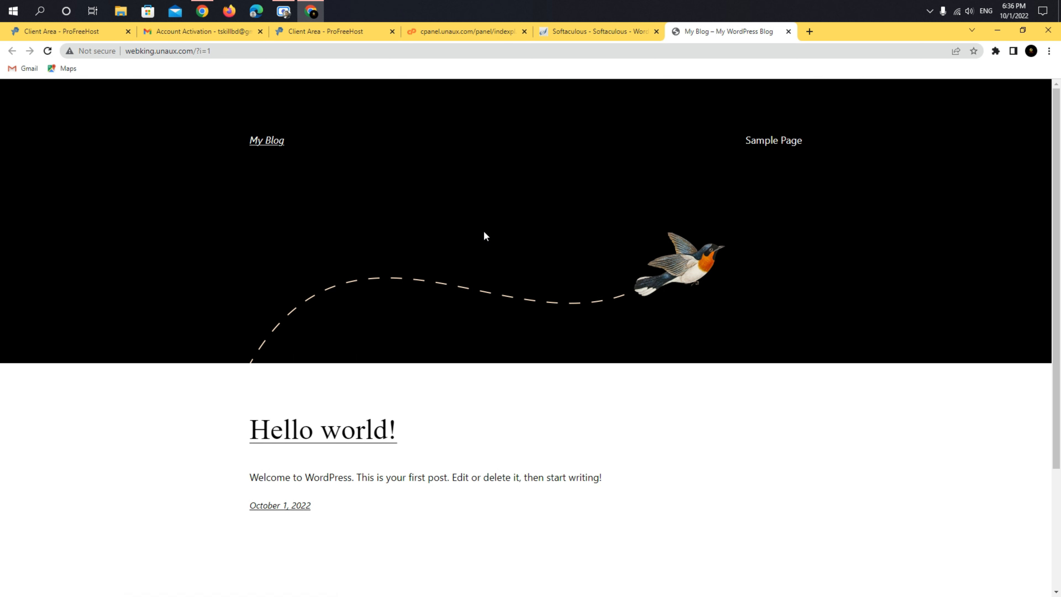
scroll(484, 232, "down", 4)
scroll(484, 232, "up", 4)
scroll(355, 246, "down", 3)
scroll(359, 242, "up", 3)
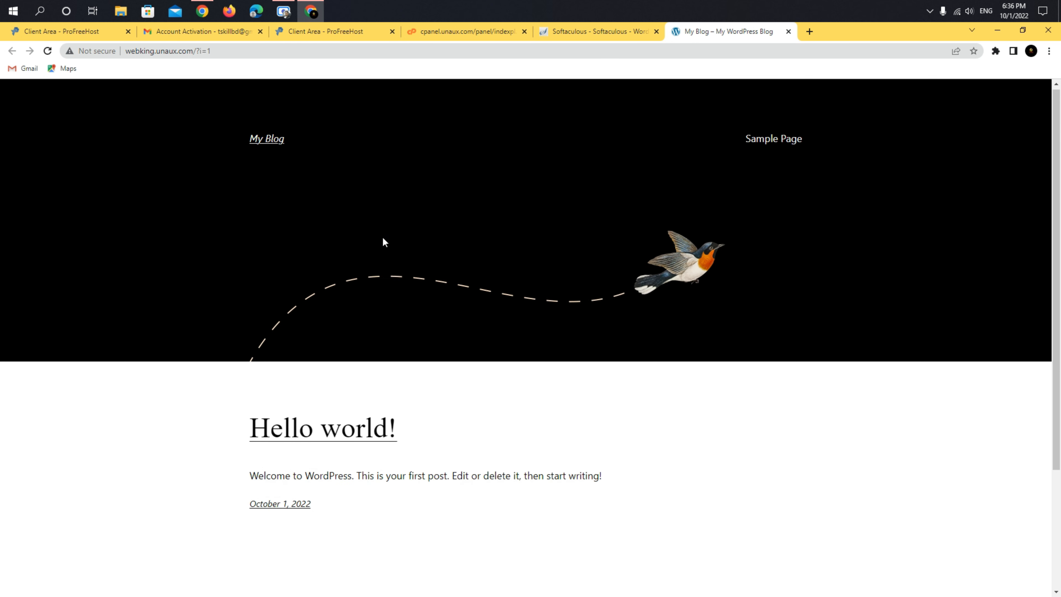
- Open the wp-admin URL in a new tab and view the WordPress Dashboard
left_click(600, 32)
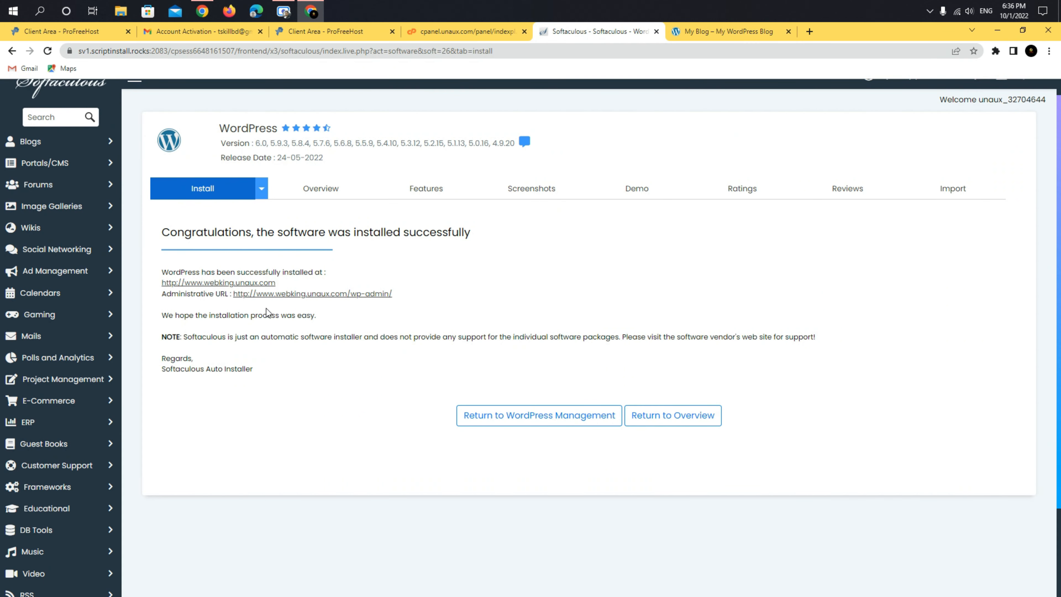
right_click(285, 294)
left_click(306, 301)
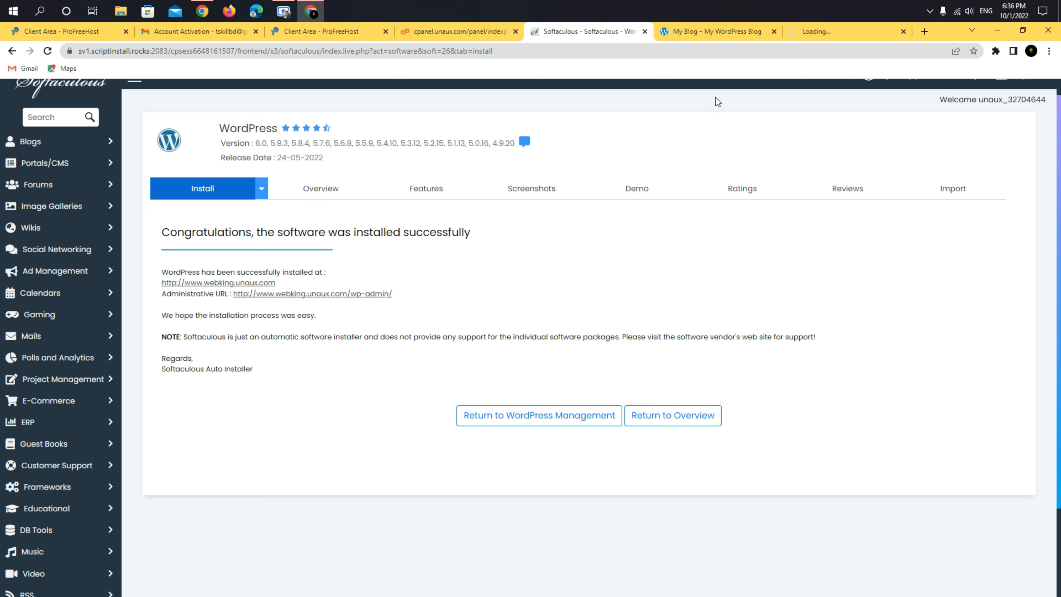
left_click(821, 31)
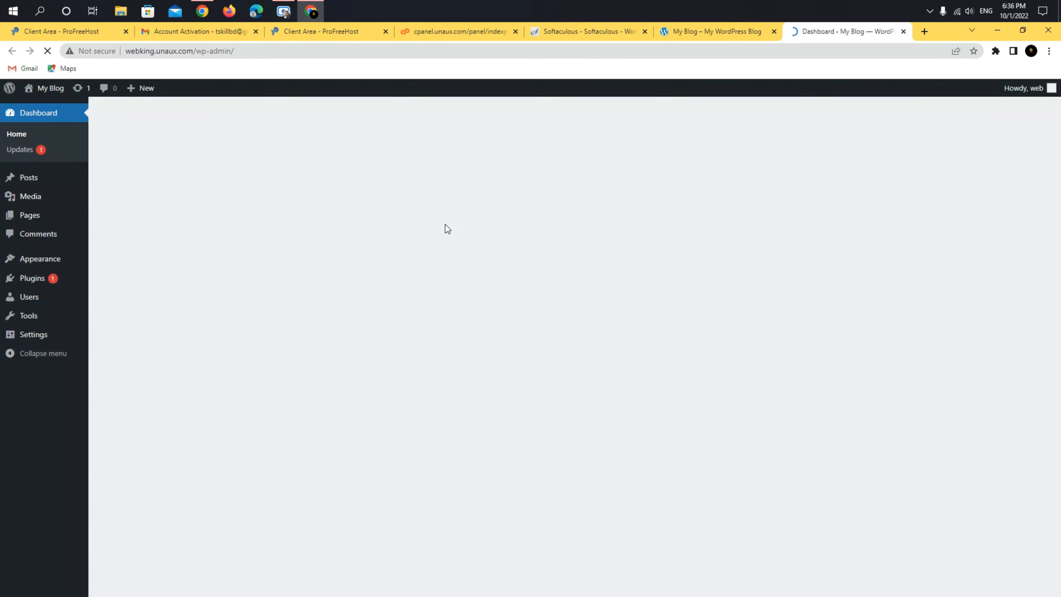